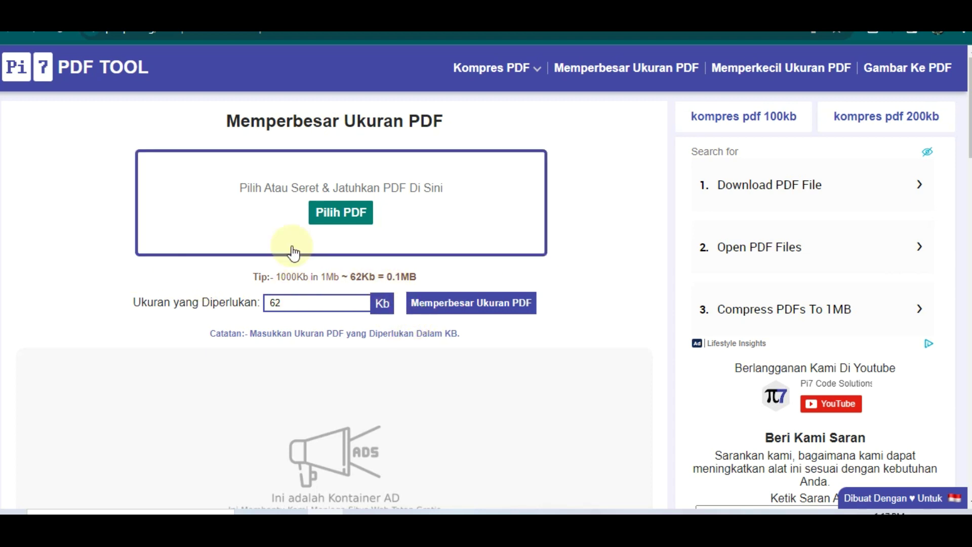
- Upload the 13 KB 'rumus untuk menghitung tanggal jatuh tempo.pdf' from the New folder
{"action": "left_click", "coordinate": [354, 215]}
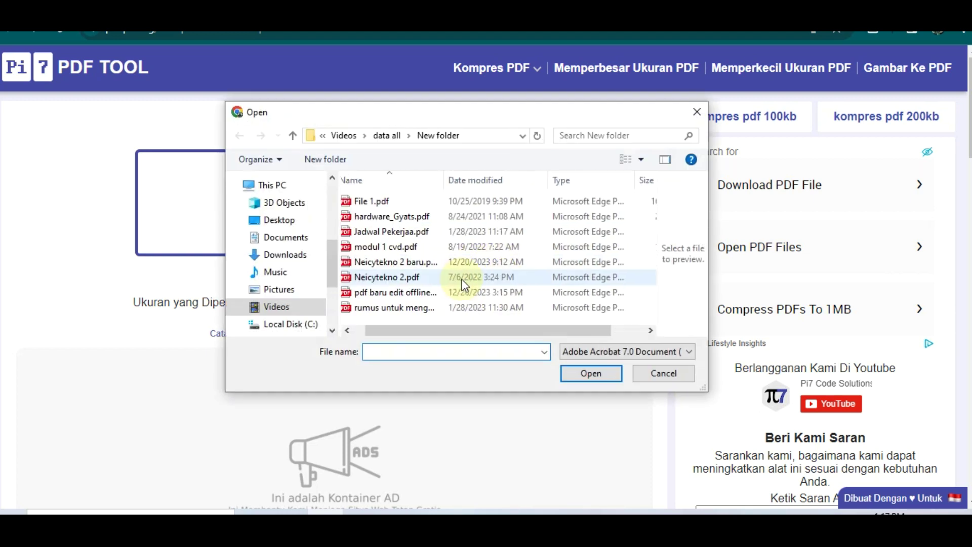
{"action": "left_click", "coordinate": [410, 308]}
{"action": "scroll", "coordinate": [566, 302], "scroll_direction": "right", "scroll_amount": 3}
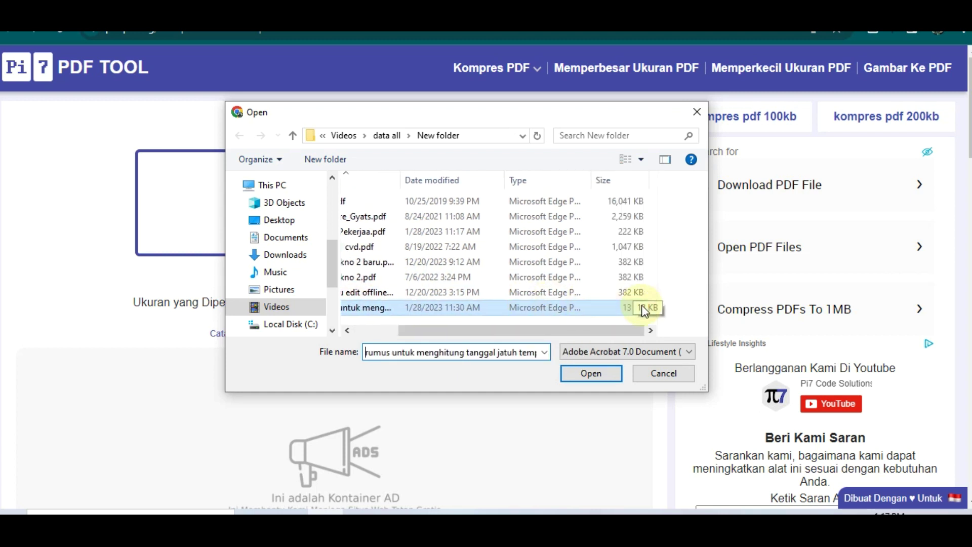
{"action": "left_click", "coordinate": [612, 312]}
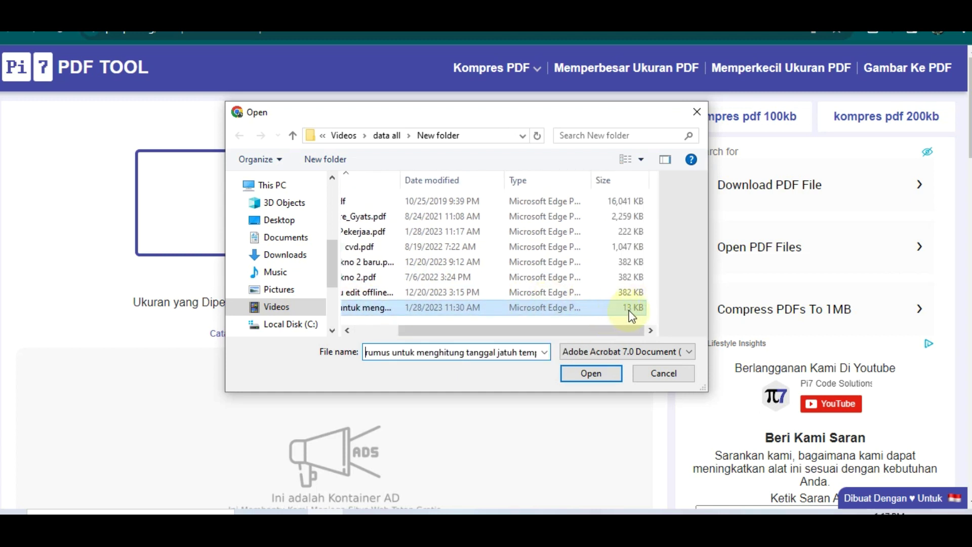
{"action": "left_click", "coordinate": [595, 375]}
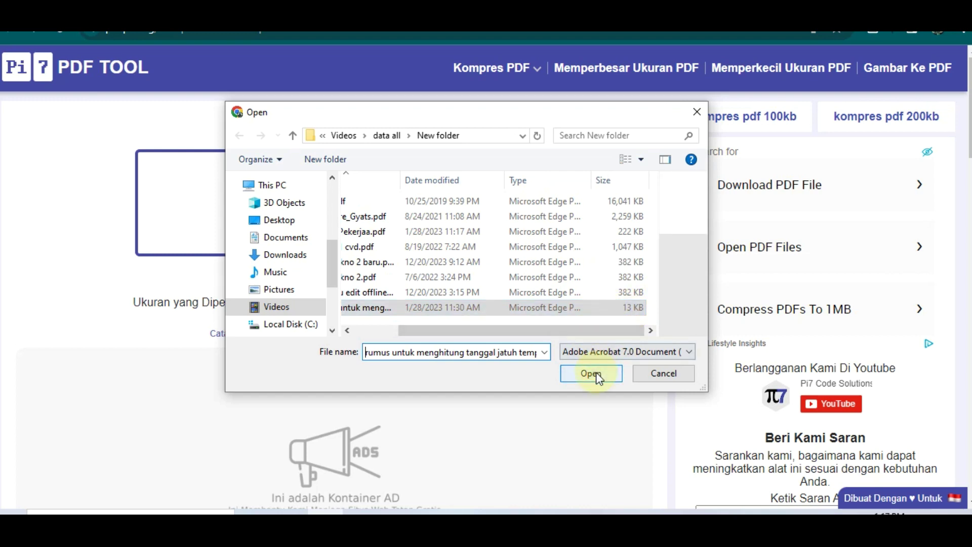
{"action": "left_click", "coordinate": [592, 374]}
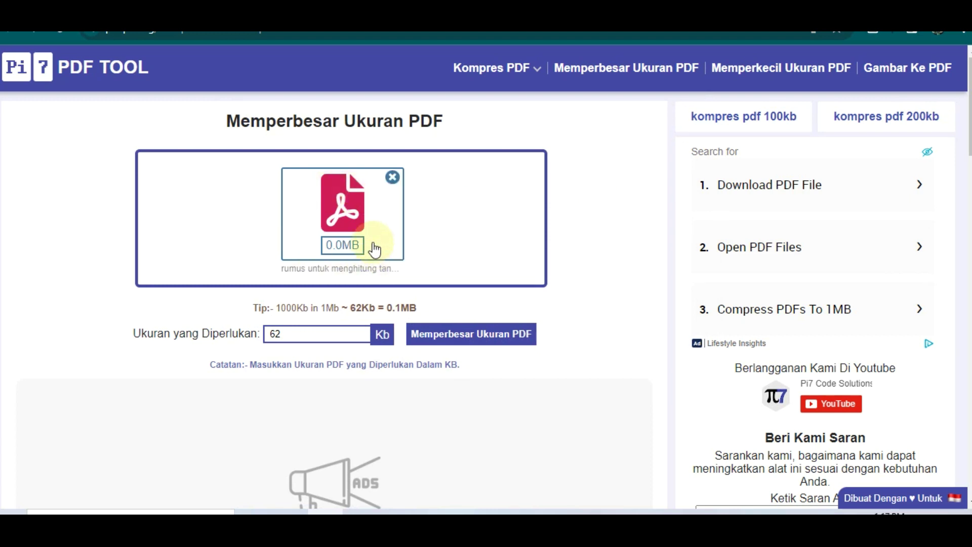
- Change the required size from 62 to 1000 Kb, shown as 1.0MB
{"action": "scroll", "coordinate": [310, 263], "scroll_direction": "down", "scroll_amount": 2}
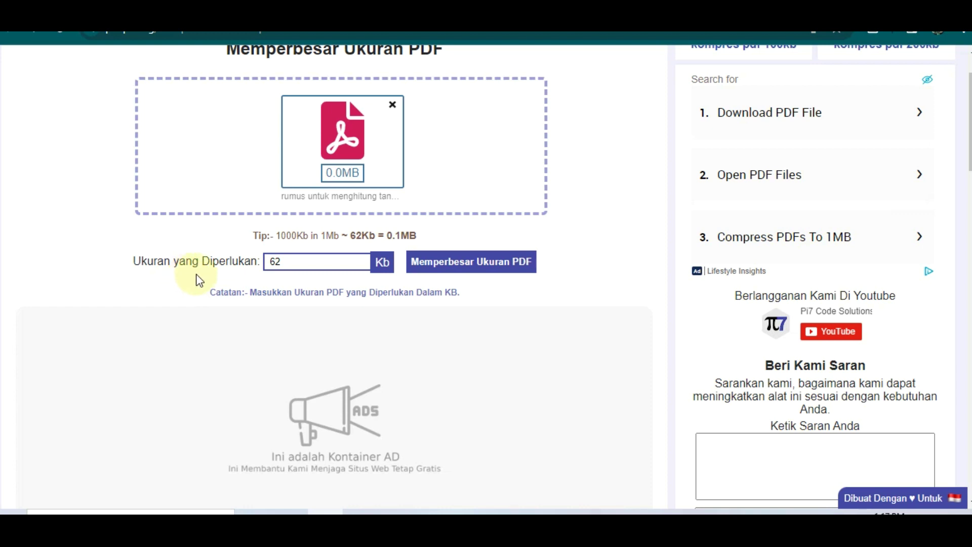
{"action": "left_click", "coordinate": [315, 259]}
{"action": "left_click_drag", "start_coordinate": [130, 262], "coordinate": [277, 261]}
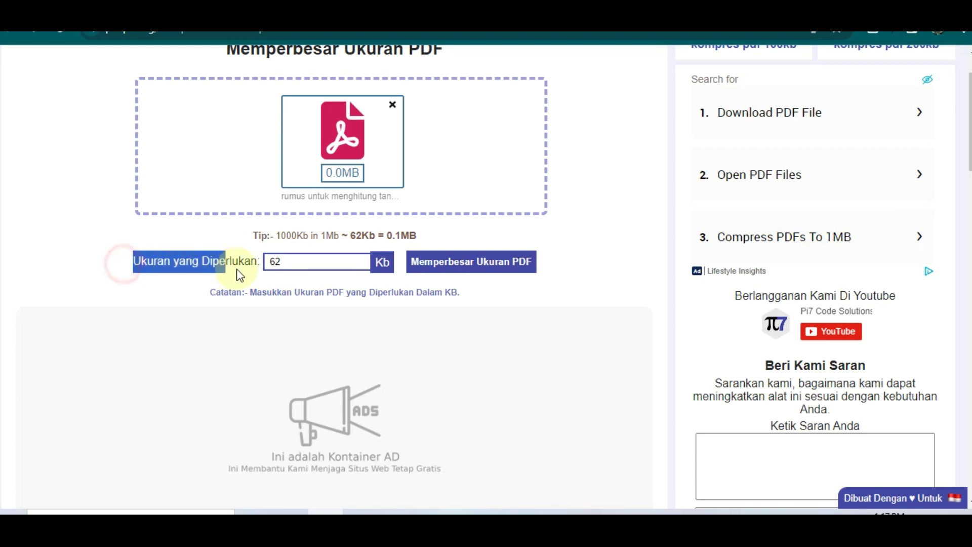
{"action": "left_click", "coordinate": [318, 261]}
{"action": "double_click", "coordinate": [319, 261]}
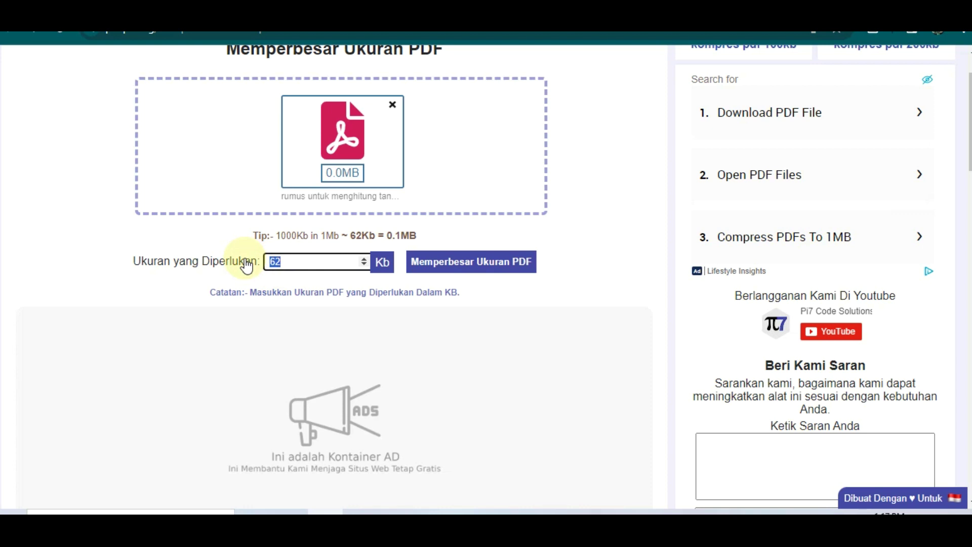
{"action": "type", "text": "10"}
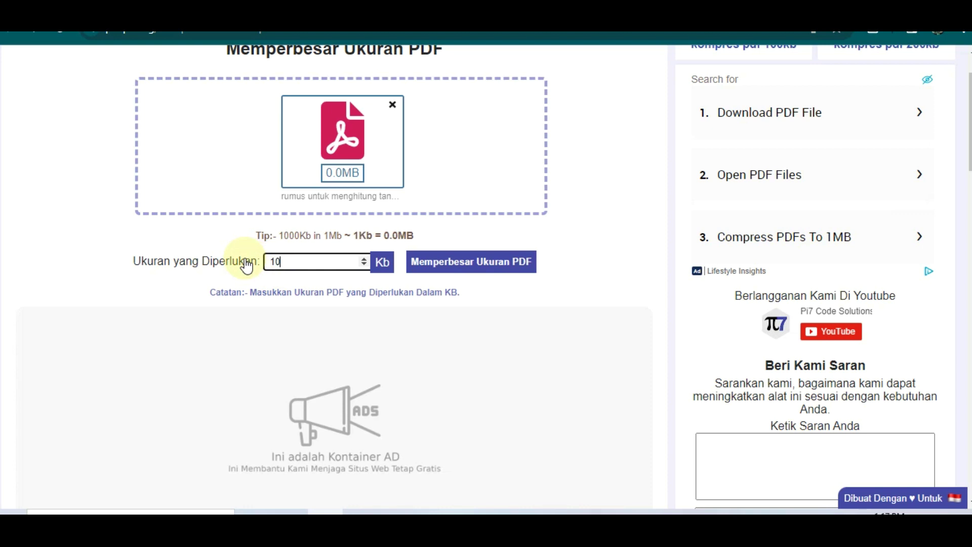
{"action": "type", "text": "00"}
{"action": "left_click", "coordinate": [439, 237]}
{"action": "left_click_drag", "start_coordinate": [312, 263], "coordinate": [233, 261]}
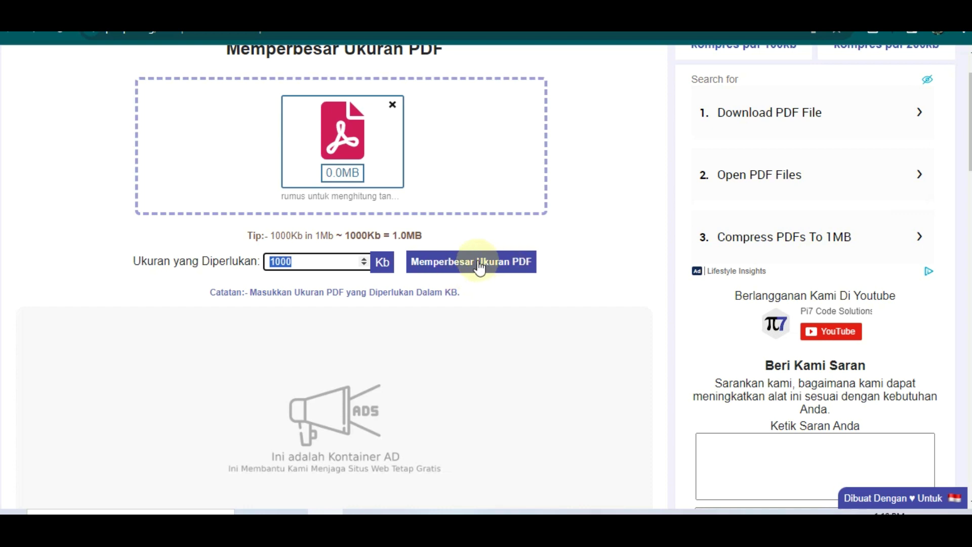
- Enlarge the PDF to 999KB and download the 1,000 KB result
{"action": "left_click", "coordinate": [479, 263]}
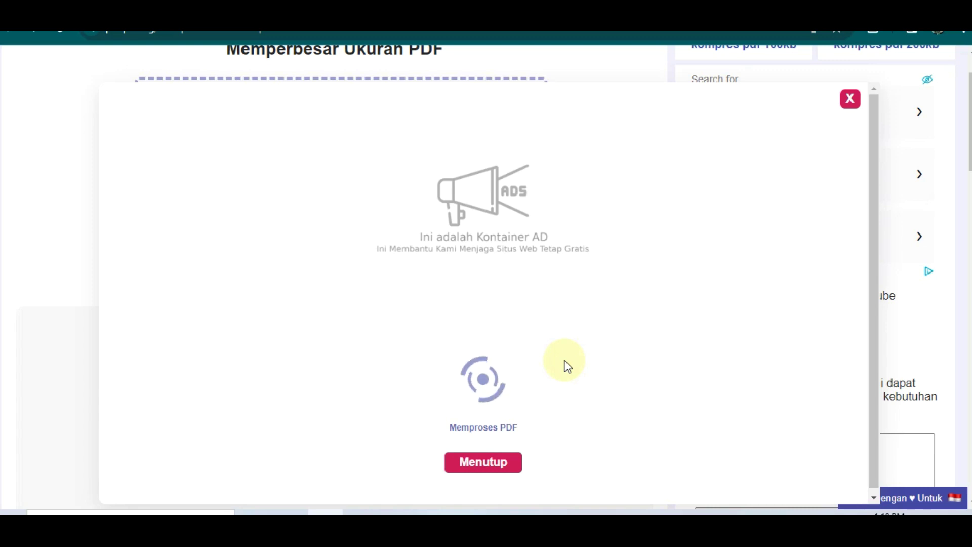
{"action": "scroll", "coordinate": [567, 365], "scroll_direction": "down", "scroll_amount": 1}
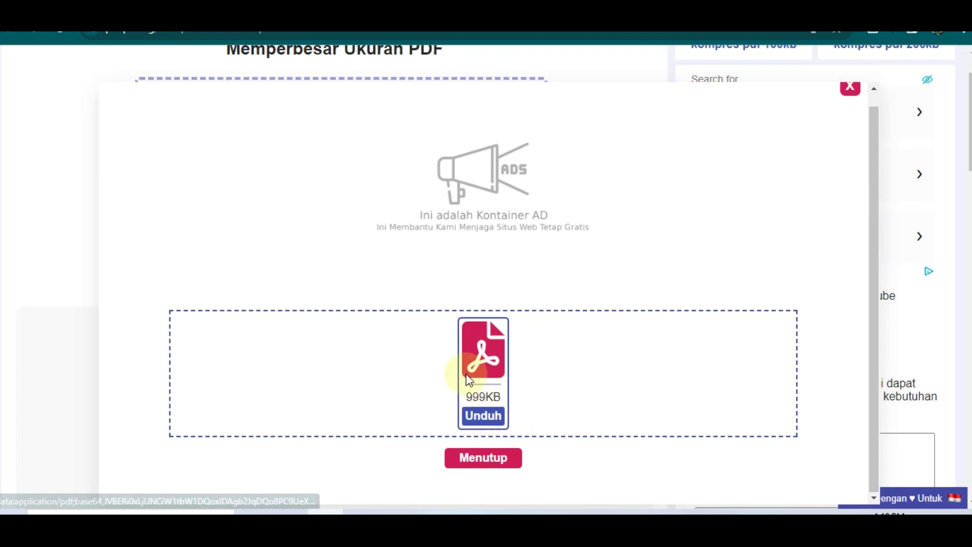
{"action": "left_click", "coordinate": [484, 418]}
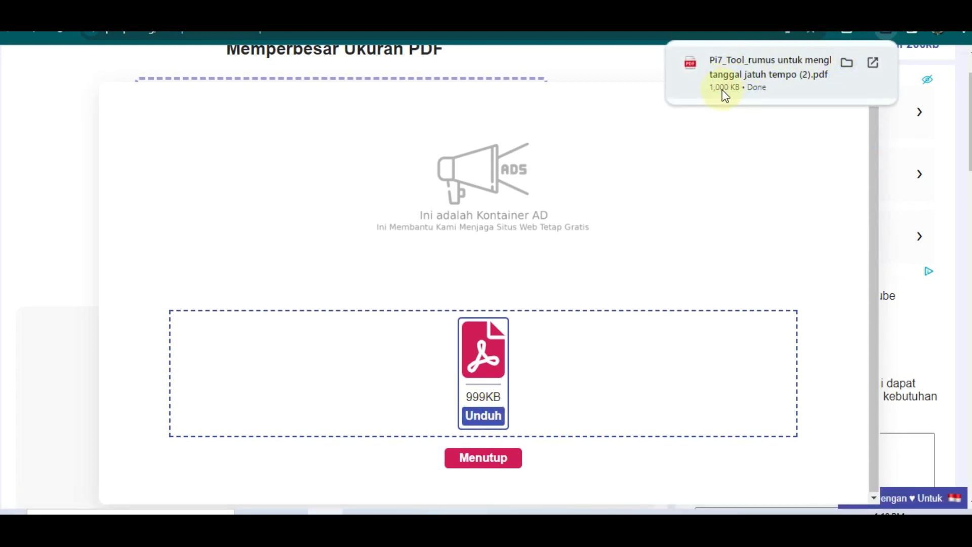
{"action": "left_click", "coordinate": [852, 174]}
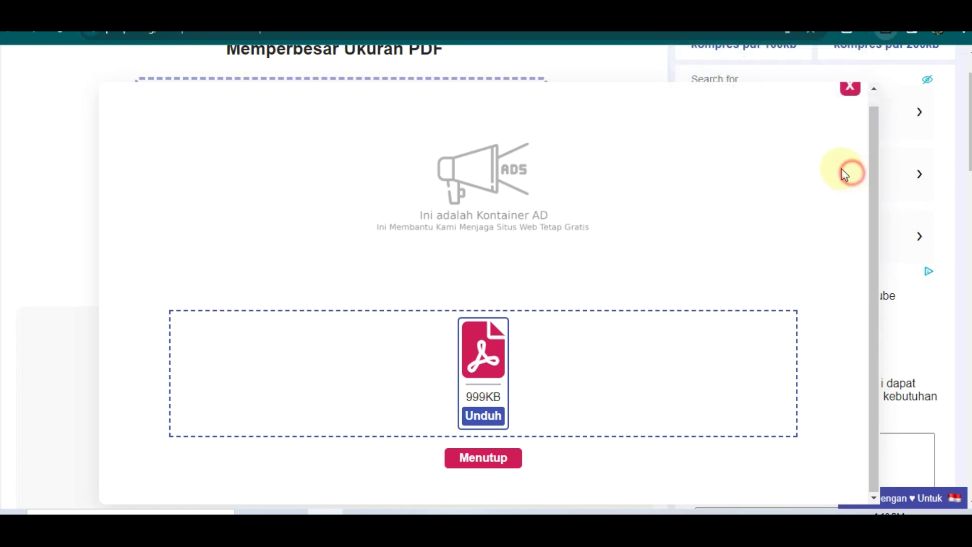
{"action": "left_click", "coordinate": [855, 90]}
{"action": "left_click", "coordinate": [852, 95]}
- Set the required size to 500 Kb and enlarge the PDF again
{"action": "left_click", "coordinate": [851, 96]}
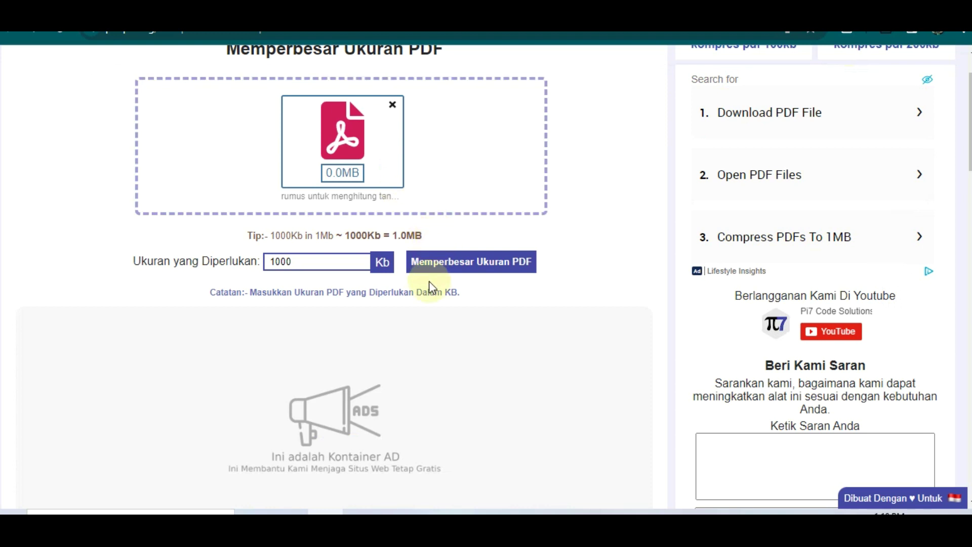
{"action": "left_click_drag", "start_coordinate": [310, 261], "coordinate": [281, 262]}
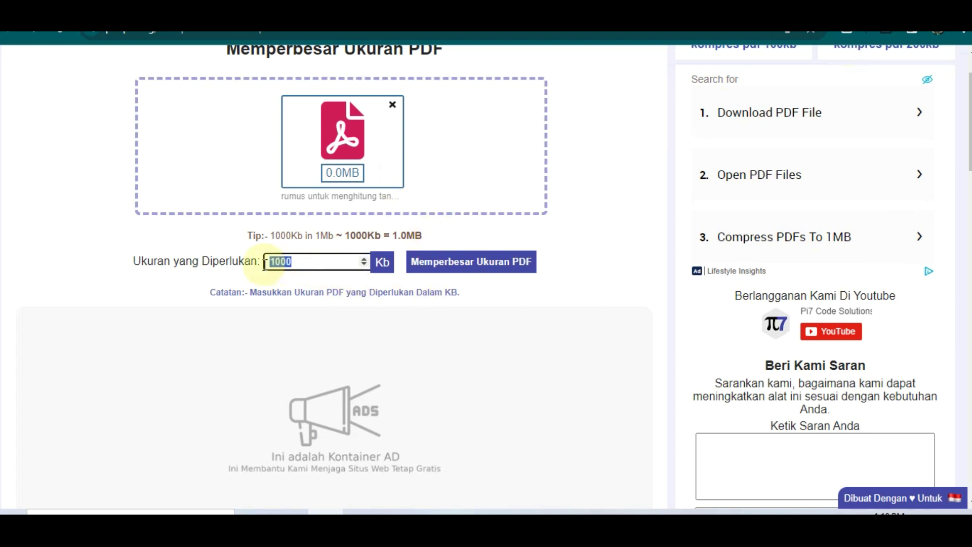
{"action": "type", "text": "5"}
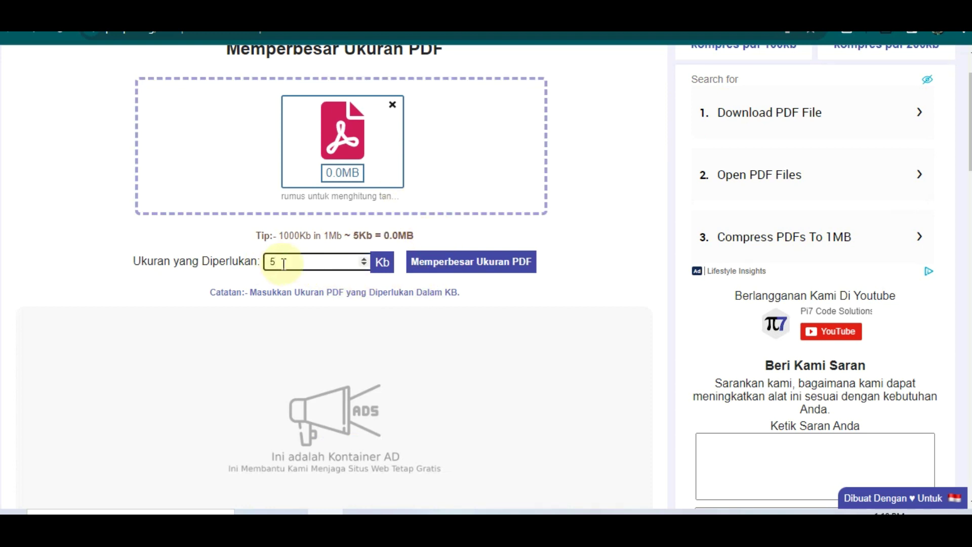
{"action": "type", "text": "00"}
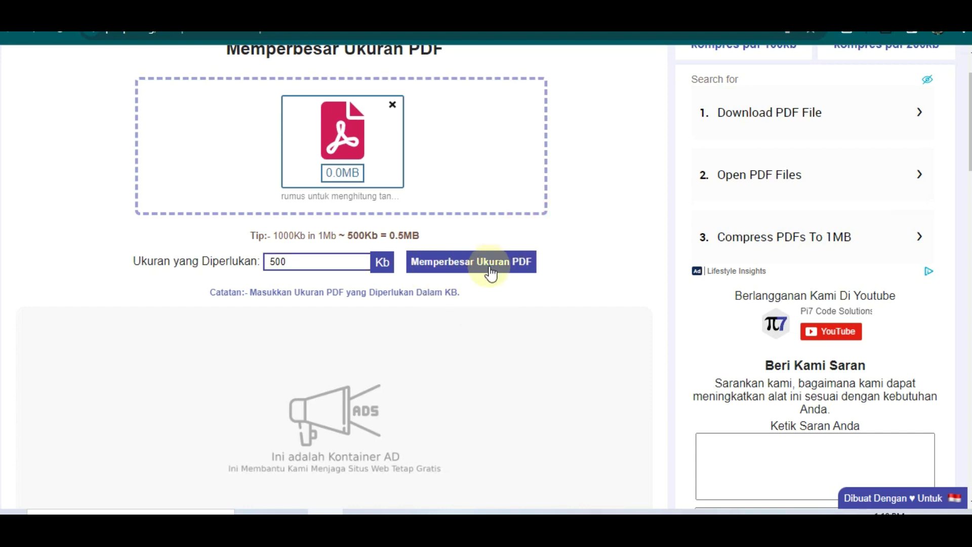
{"action": "left_click", "coordinate": [485, 261]}
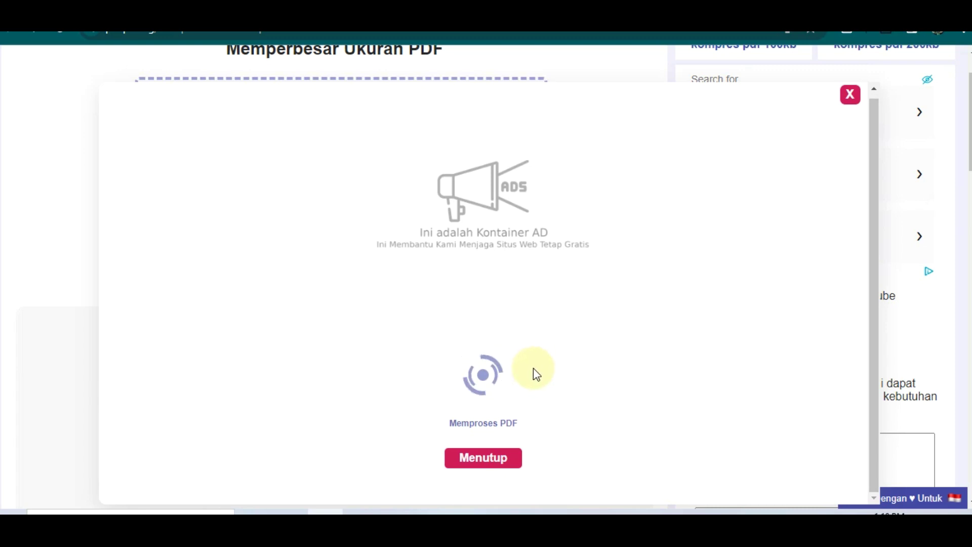
- Download the enlarged 500KB PDF and return to the enlarge form
{"action": "left_click_drag", "start_coordinate": [457, 405], "coordinate": [501, 405]}
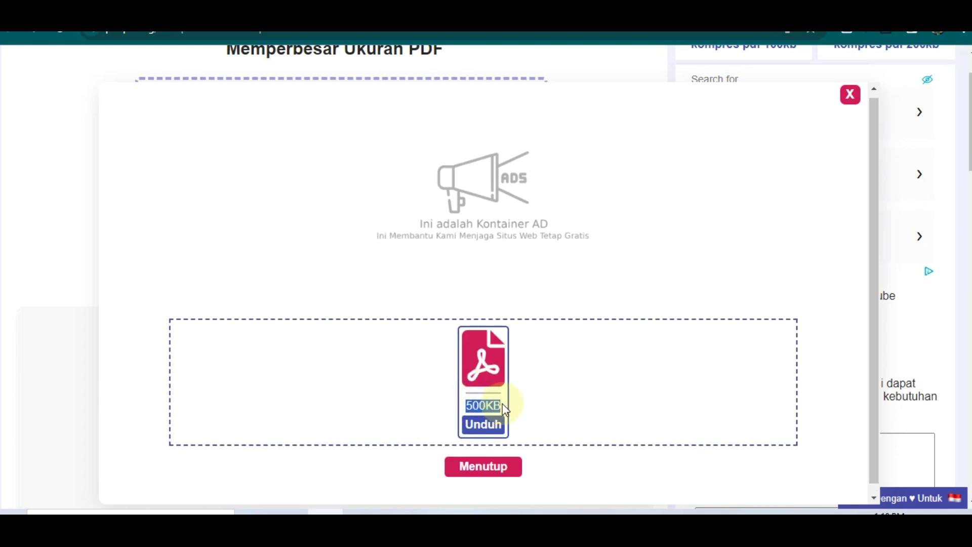
{"action": "left_click", "coordinate": [552, 402]}
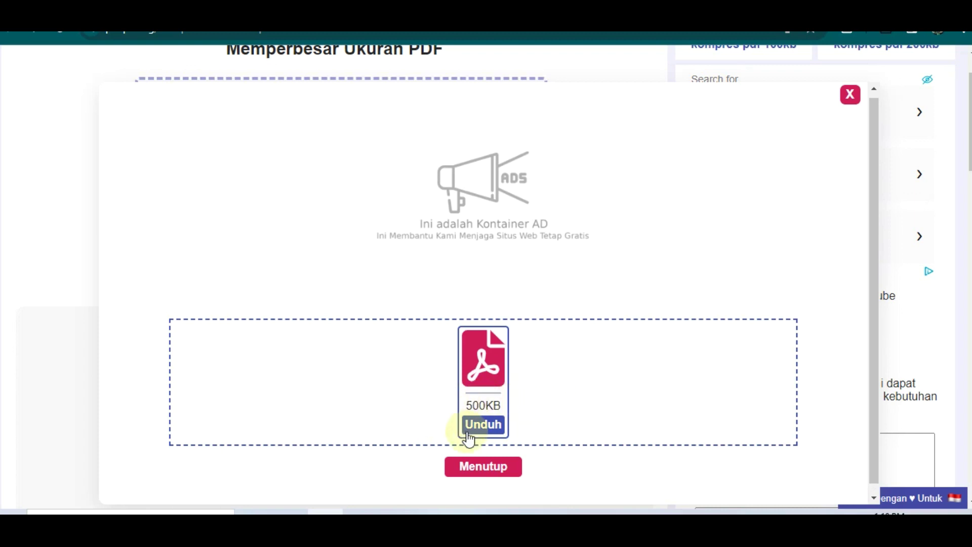
{"action": "left_click", "coordinate": [483, 425]}
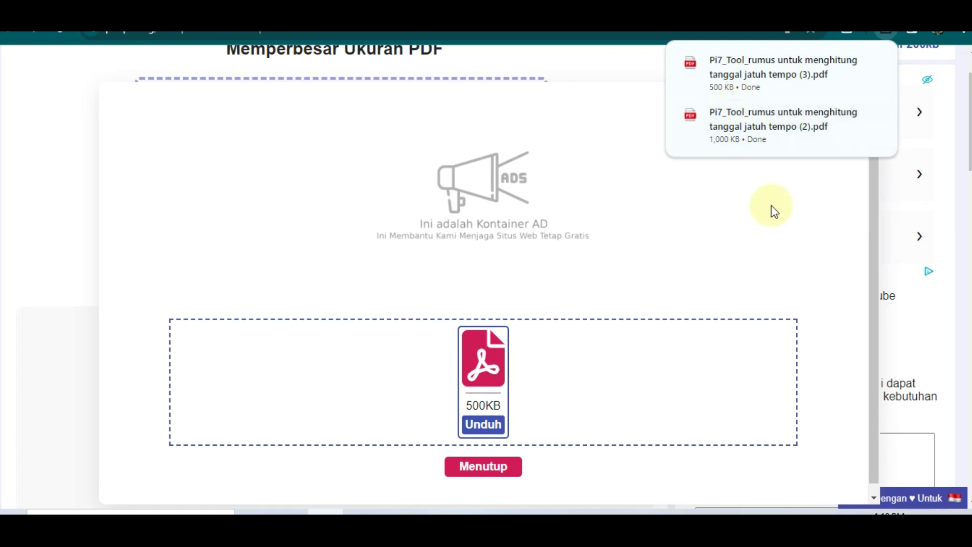
{"action": "left_click", "coordinate": [849, 93]}
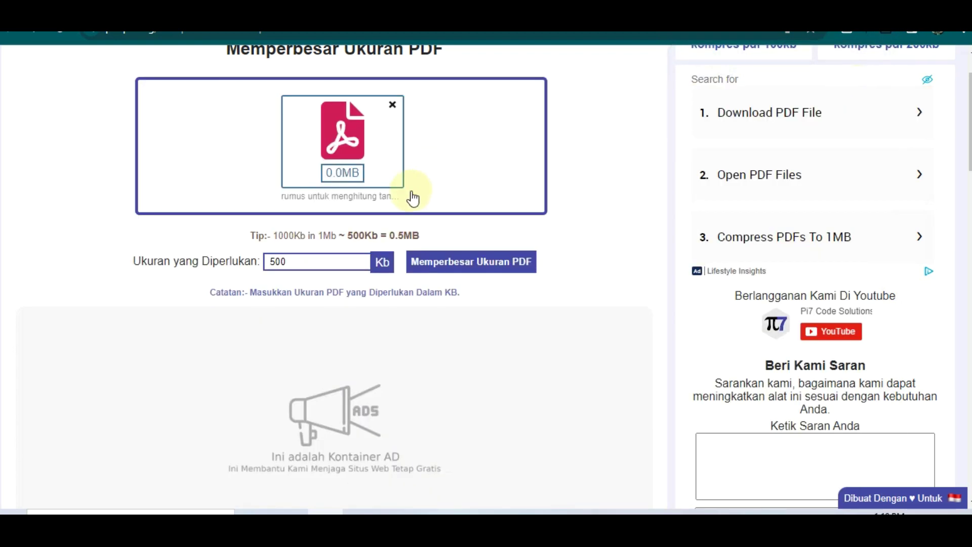
{"action": "scroll", "coordinate": [427, 188], "scroll_direction": "up", "scroll_amount": 2}
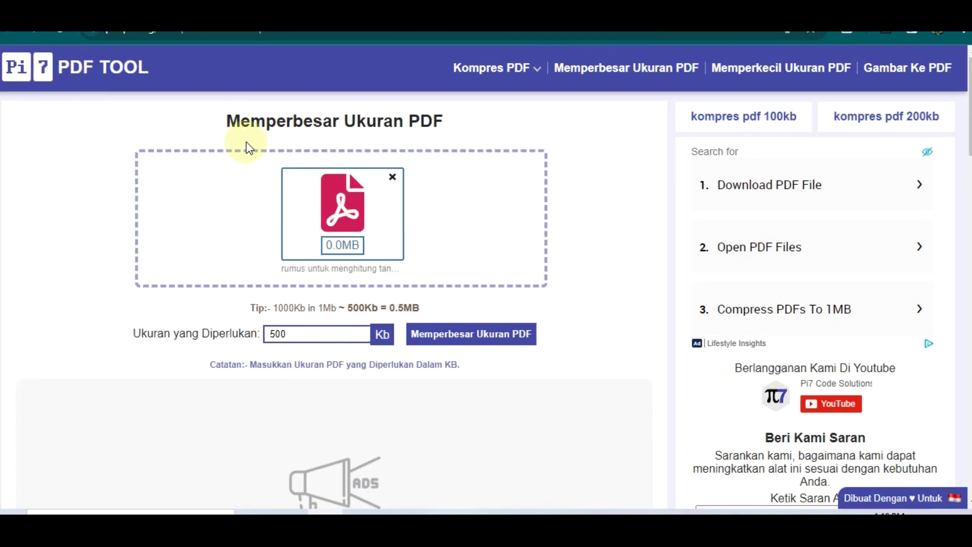
{"action": "scroll", "coordinate": [445, 174], "scroll_direction": "down", "scroll_amount": 2}
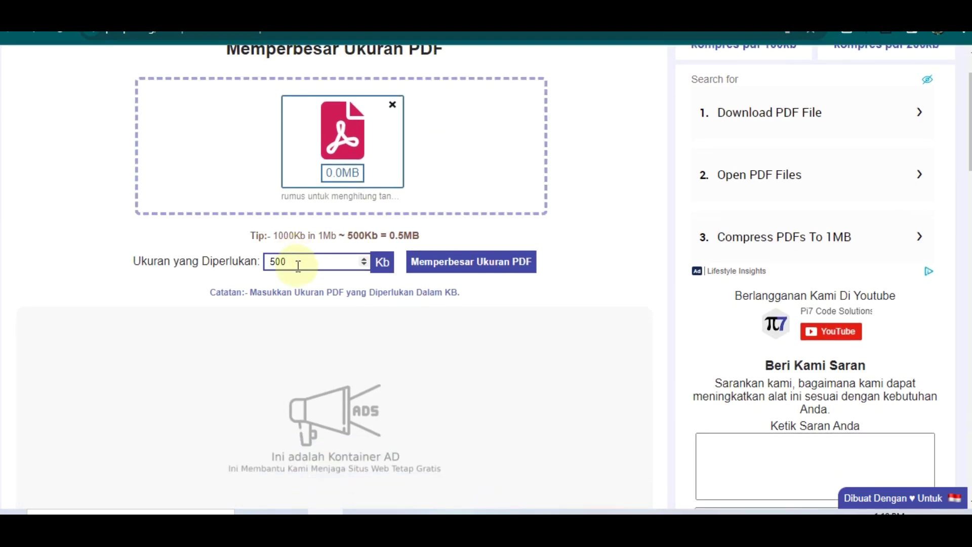
{"action": "left_click_drag", "start_coordinate": [133, 261], "coordinate": [245, 253]}
{"action": "left_click", "coordinate": [301, 259]}
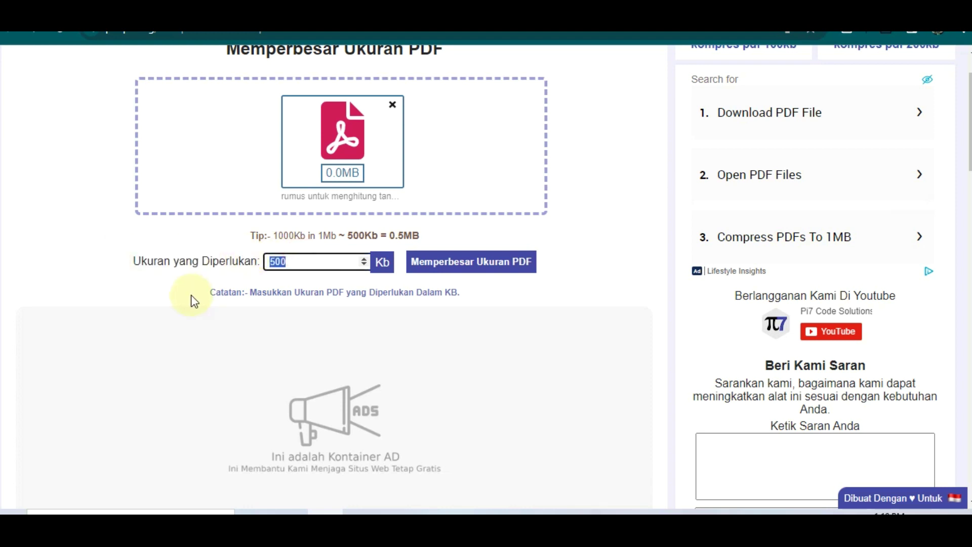